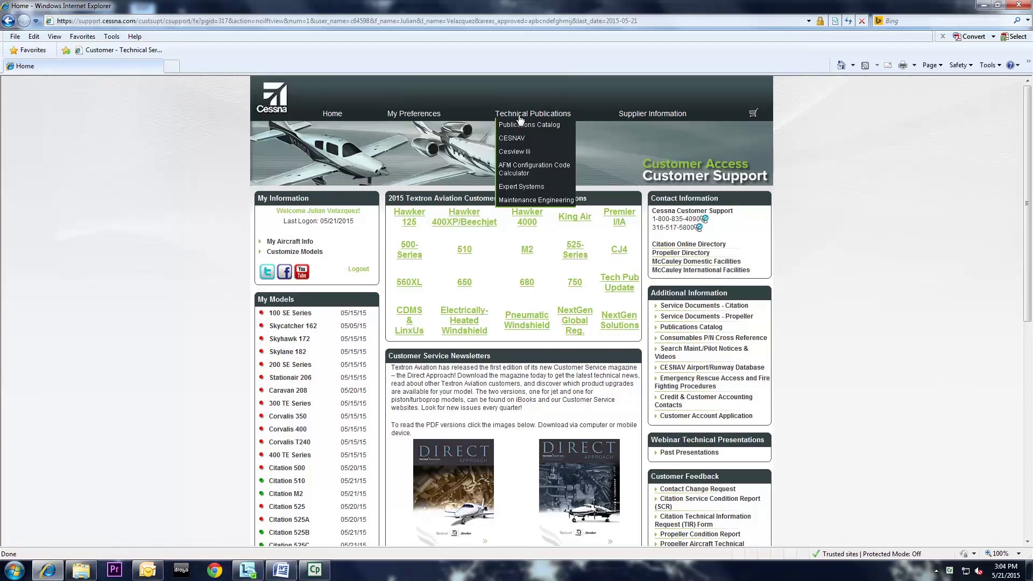
Choose AFM Configuration Code Calculator under Technical Publications on the Cessna support site.
{"action": "left_click", "coordinate": [520, 174]}
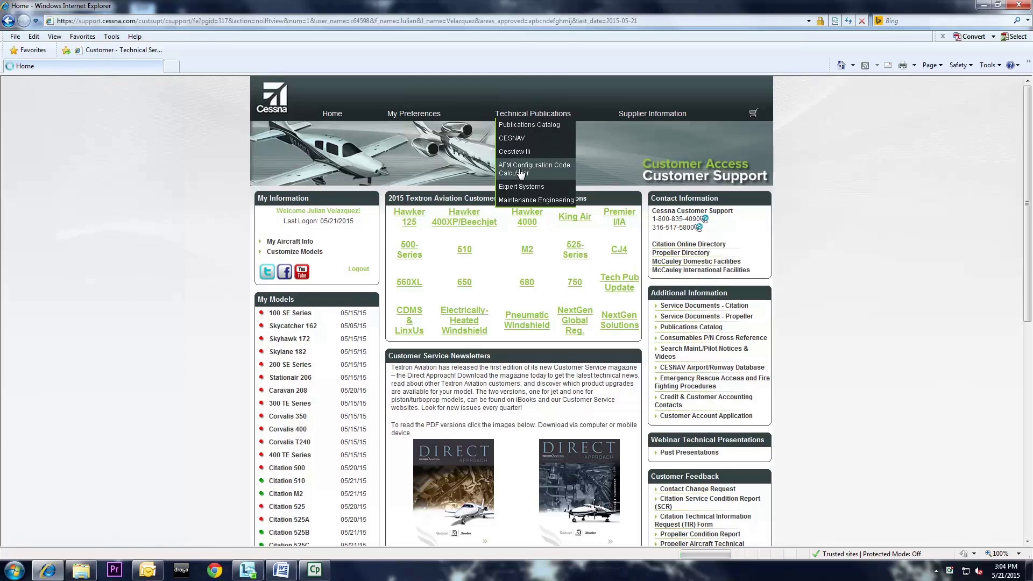
Accept the AFM calculator's terms of use to reveal the model spreadsheet list.
{"action": "left_click", "coordinate": [521, 173]}
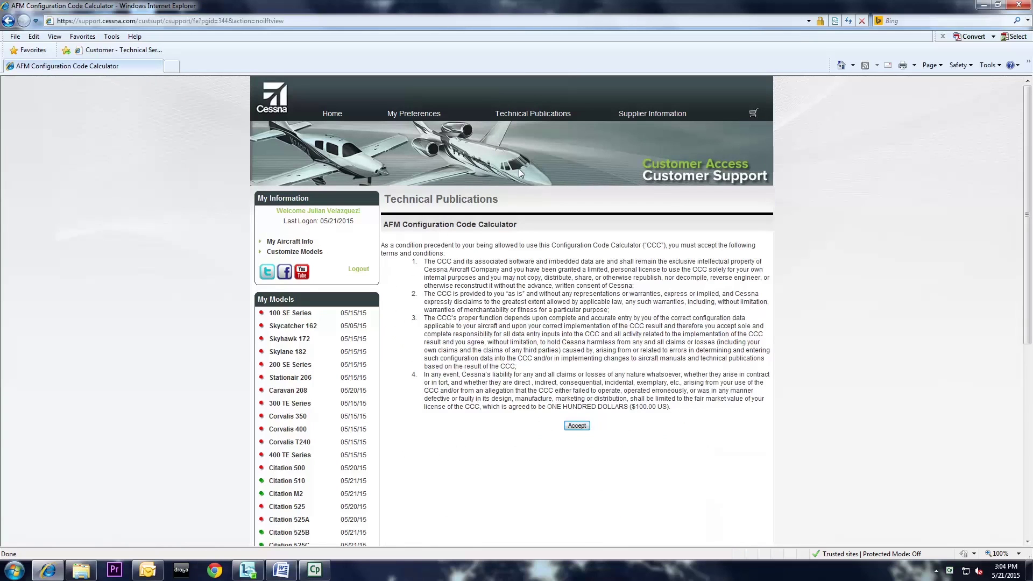
{"action": "left_click", "coordinate": [578, 427]}
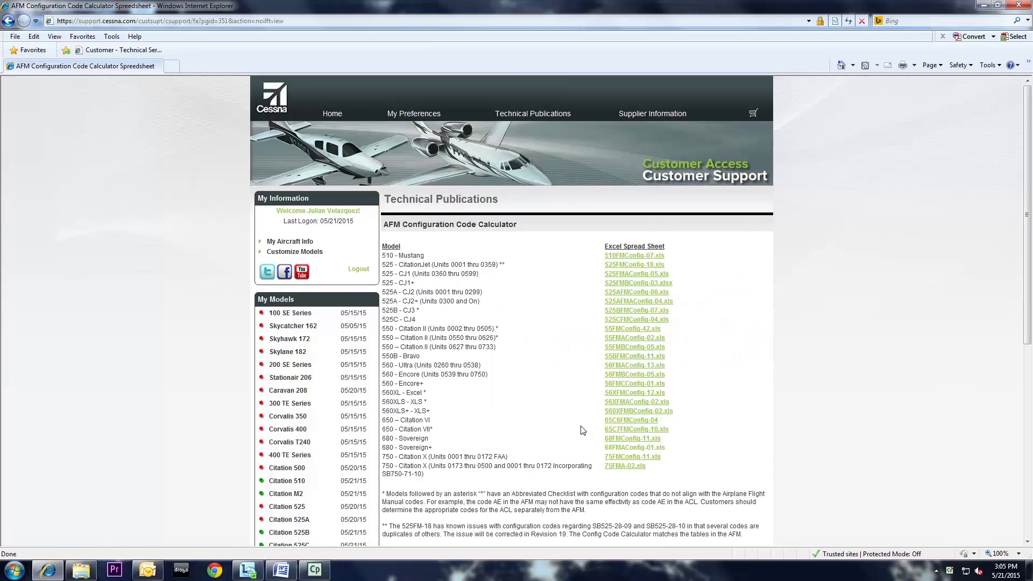
{"action": "scroll", "coordinate": [580, 430], "scroll_direction": "down", "scroll_amount": 2}
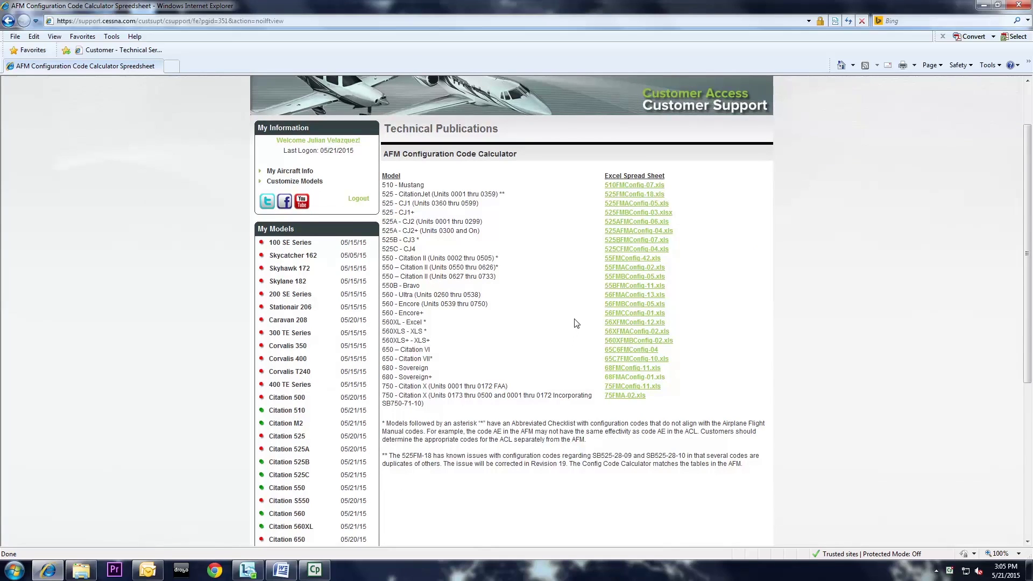
Download and open 56FMAConfig-13.xls, showing its Model 560 Ultra sheet.
{"action": "left_click", "coordinate": [622, 296]}
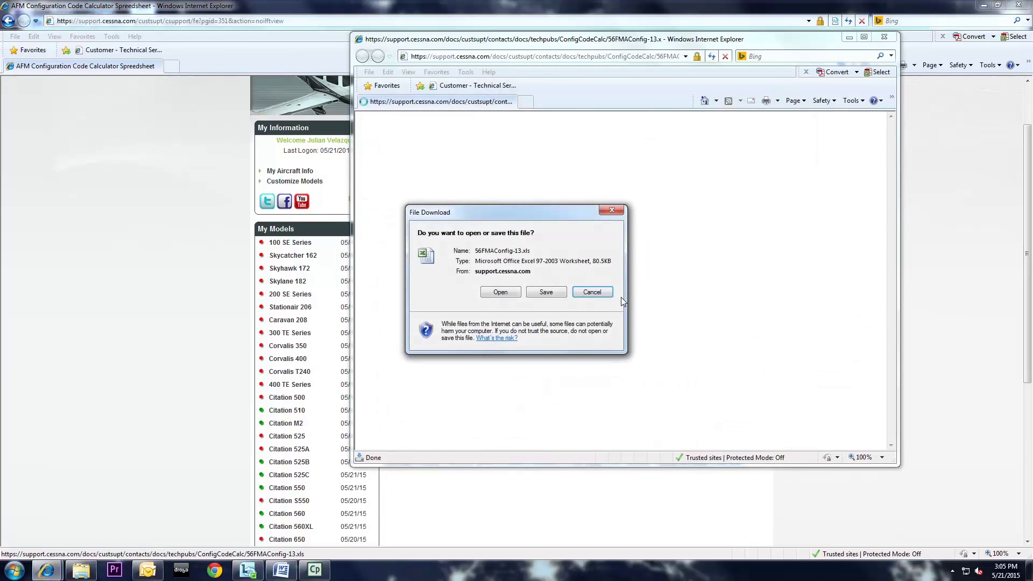
{"action": "left_click", "coordinate": [501, 292]}
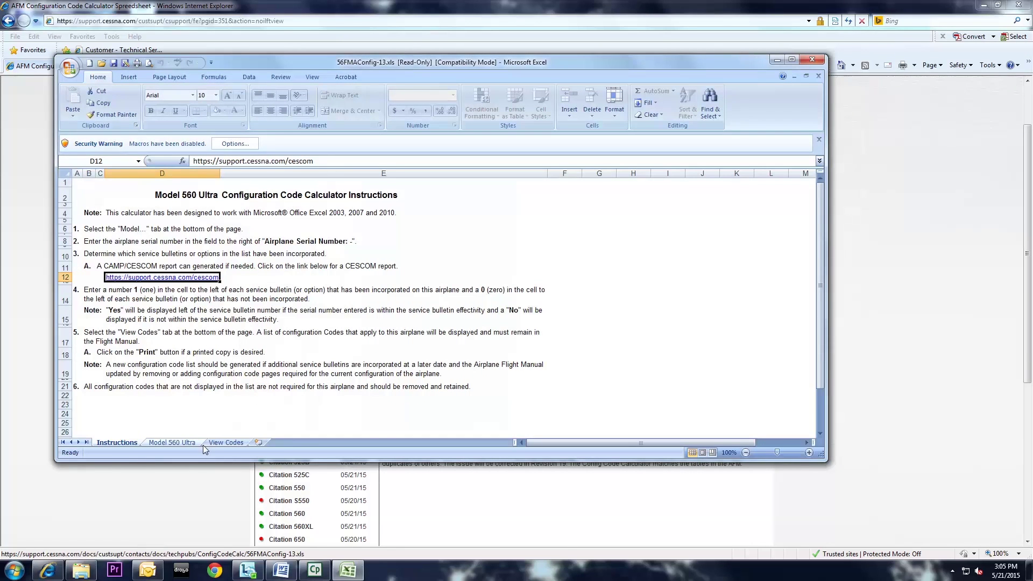
{"action": "left_click", "coordinate": [176, 442]}
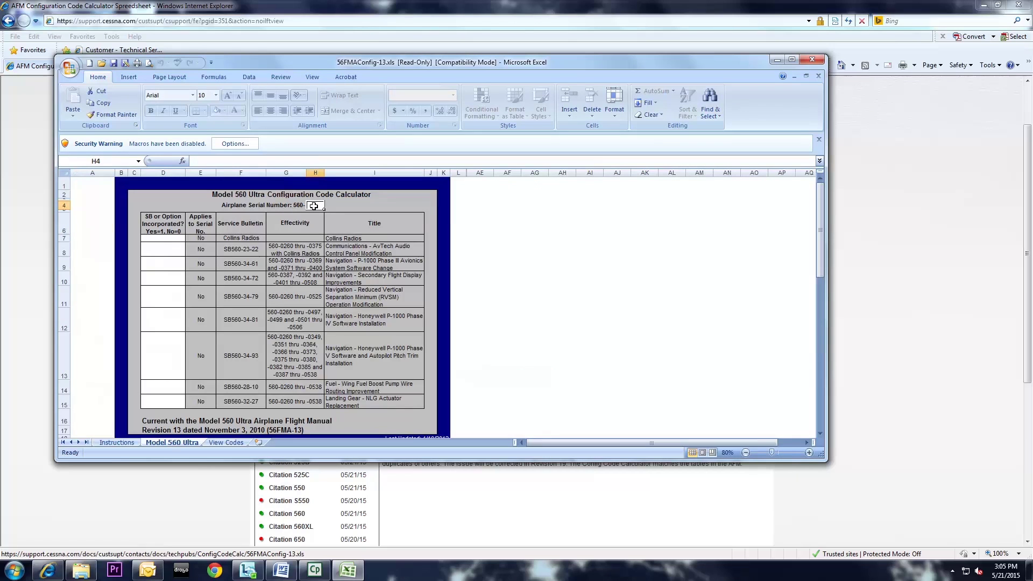
{"action": "type", "text": "027"}
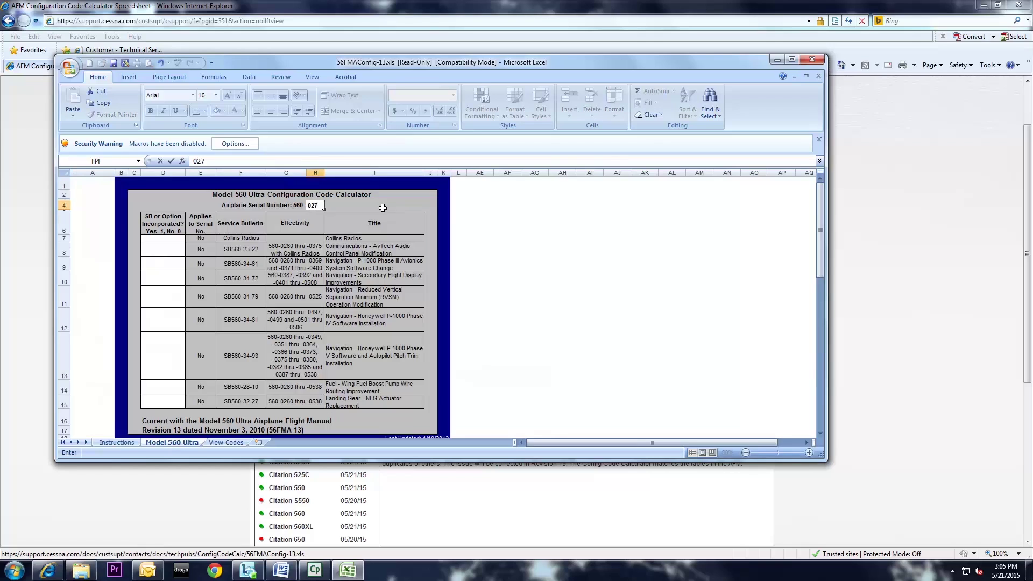
{"action": "type", "text": "9"}
Enter serial 0279 and bulletin flags 0,0,1,0,1,1,1,1,1, then show the View Codes sheet.
{"action": "left_click", "coordinate": [169, 238]}
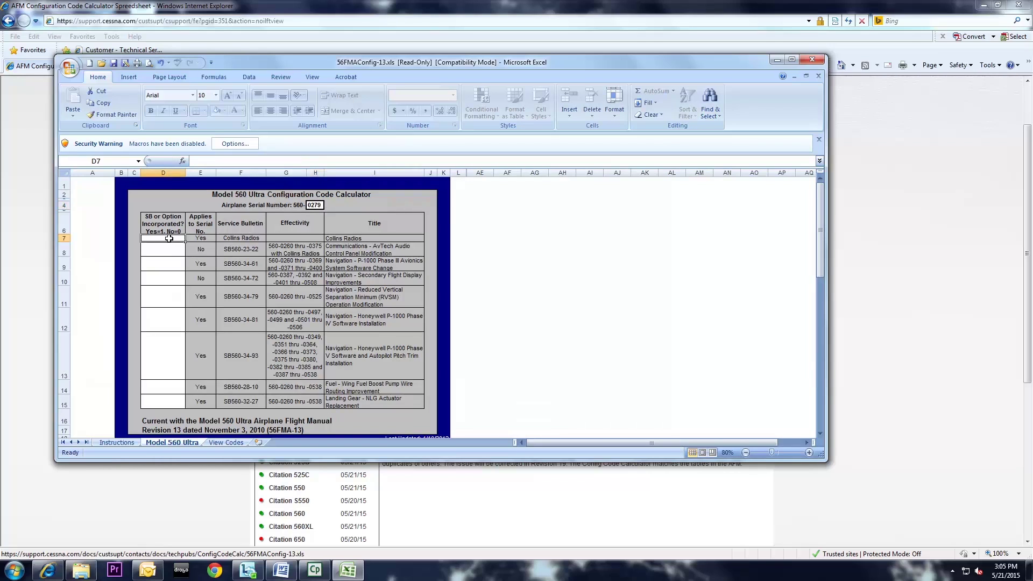
{"action": "type", "text": "0"}
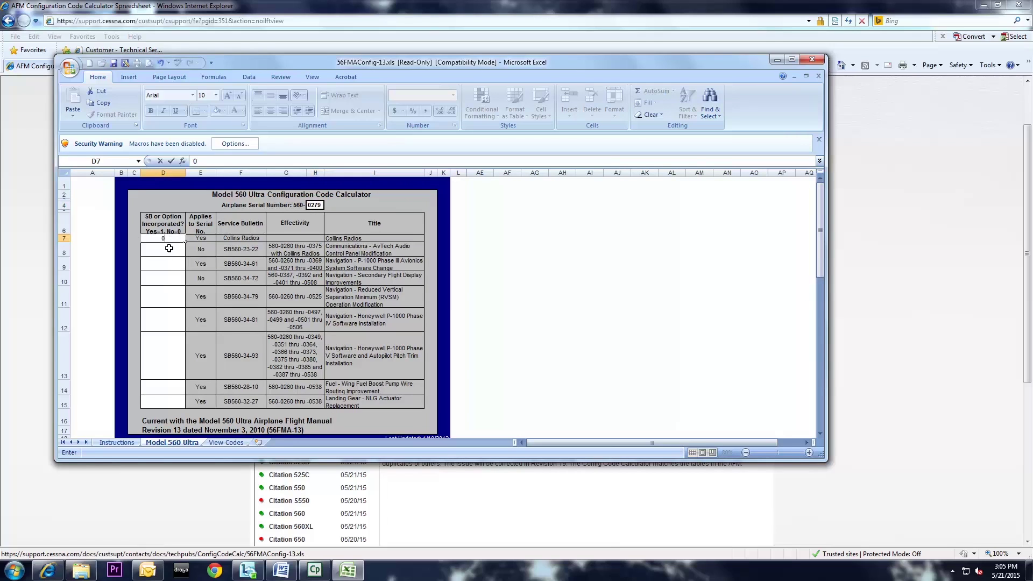
{"action": "key", "text": "Return"}
{"action": "type", "text": "0"}
{"action": "key", "text": "Return"}
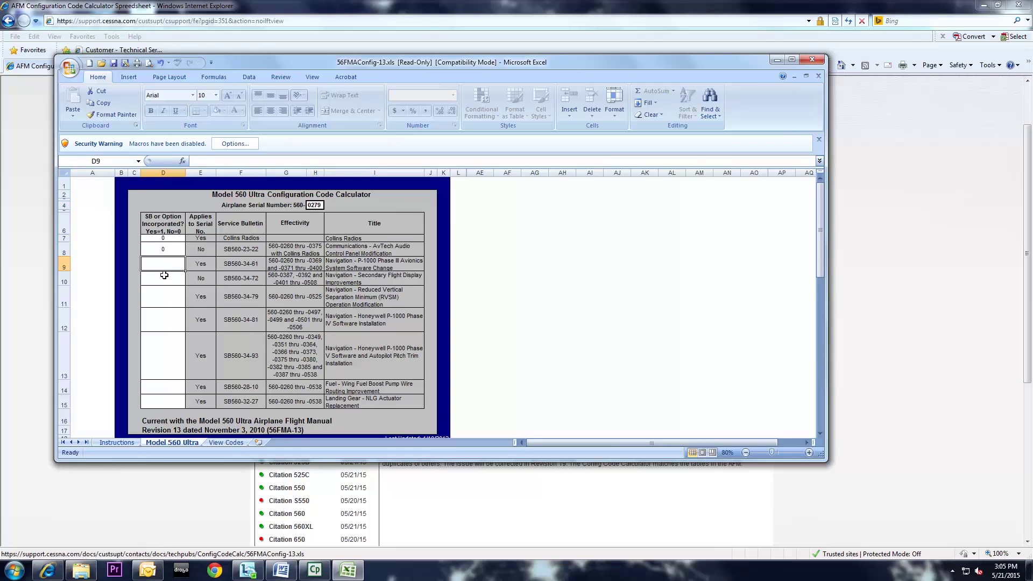
{"action": "type", "text": "1 0 1 1 1 1 1"}
{"action": "scroll", "coordinate": [486, 365], "scroll_direction": "down", "scroll_amount": 1}
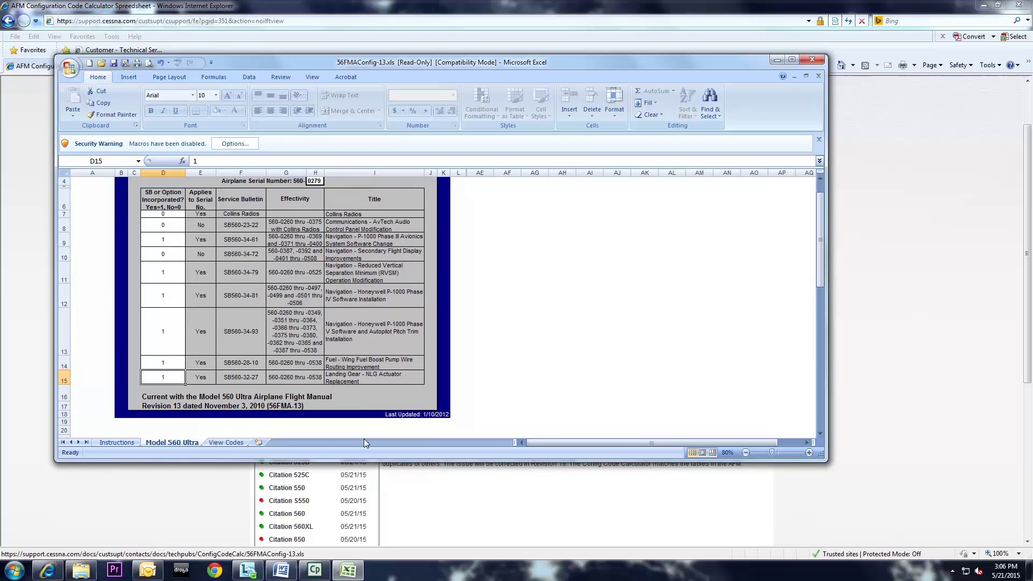
{"action": "scroll", "coordinate": [225, 445], "scroll_direction": "up", "scroll_amount": 1}
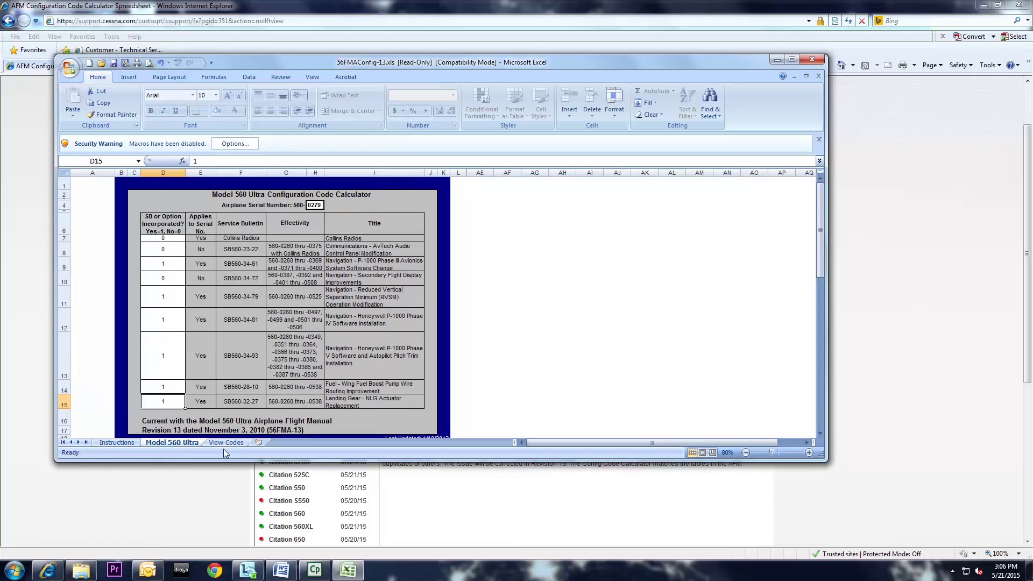
{"action": "left_click", "coordinate": [226, 443]}
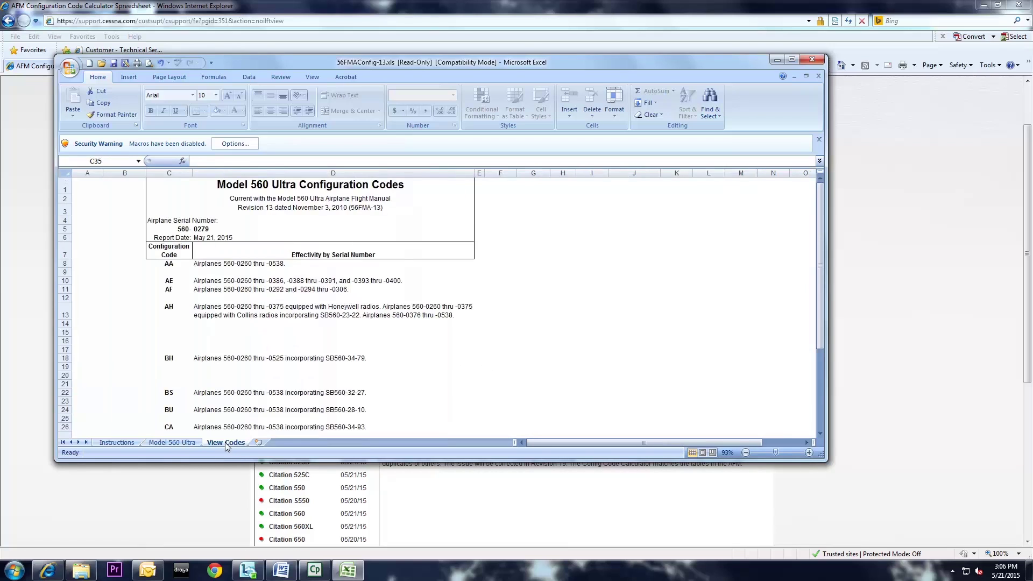
{"action": "scroll", "coordinate": [567, 306], "scroll_direction": "down", "scroll_amount": 1}
{"action": "scroll", "coordinate": [566, 307], "scroll_direction": "up", "scroll_amount": 1}
{"action": "scroll", "coordinate": [566, 306], "scroll_direction": "down", "scroll_amount": 1}
{"action": "scroll", "coordinate": [565, 308], "scroll_direction": "up", "scroll_amount": 1}
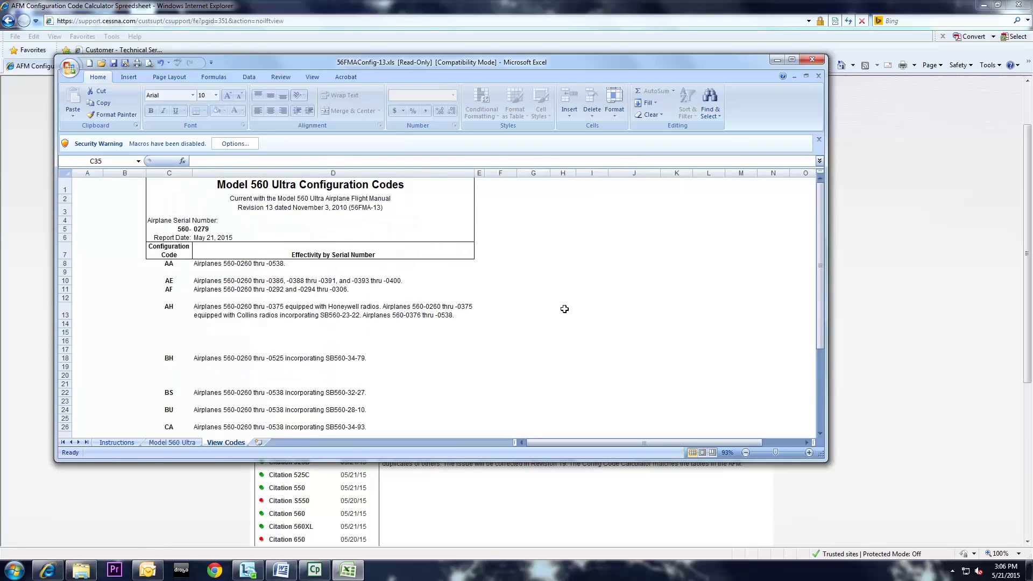